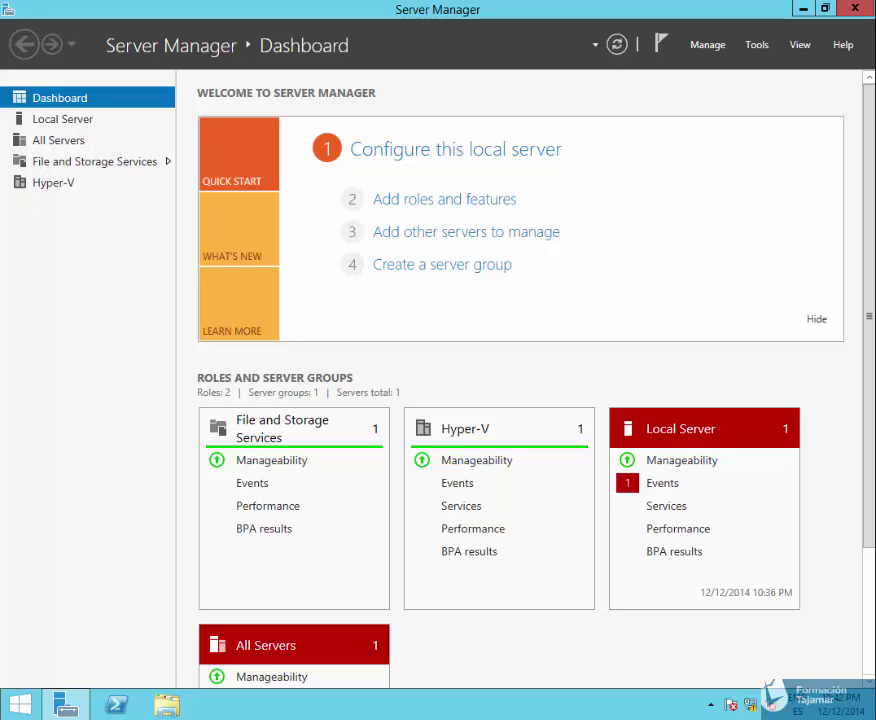
Switch to Disk Management and maximize its window
right_click(22, 703)
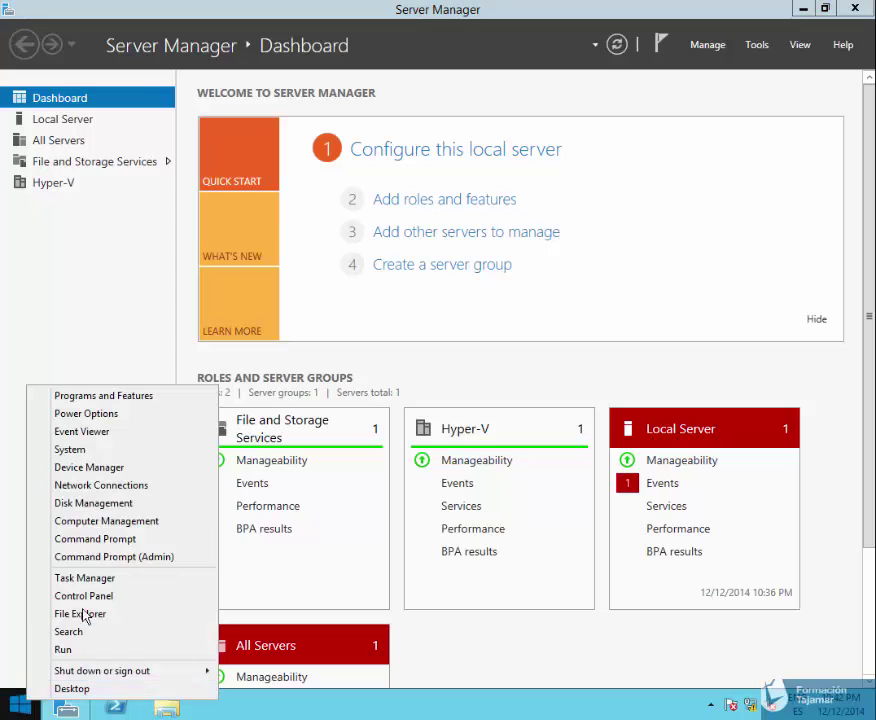
click(93, 503)
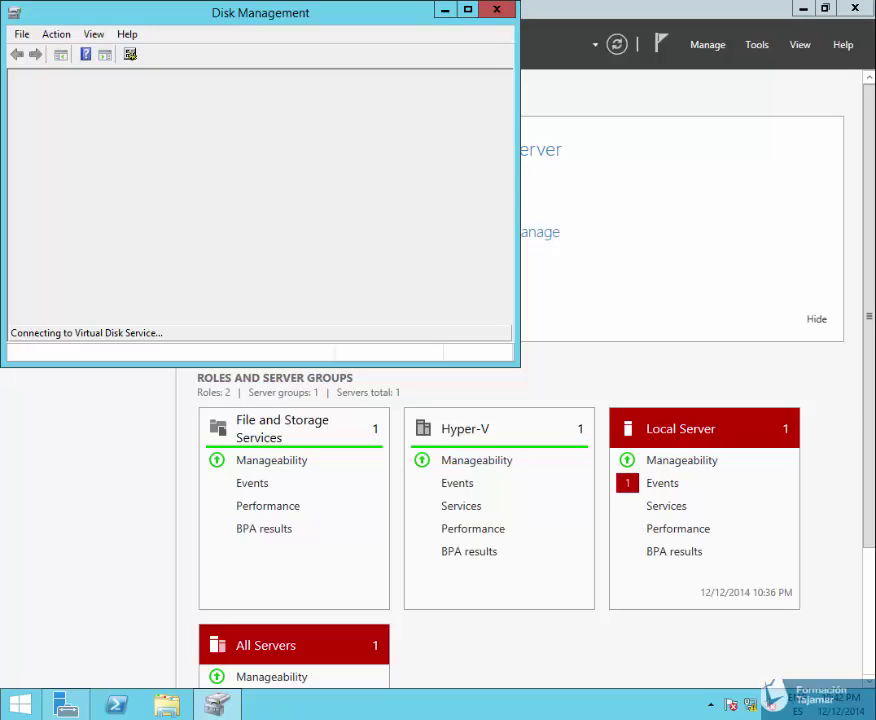
click(468, 9)
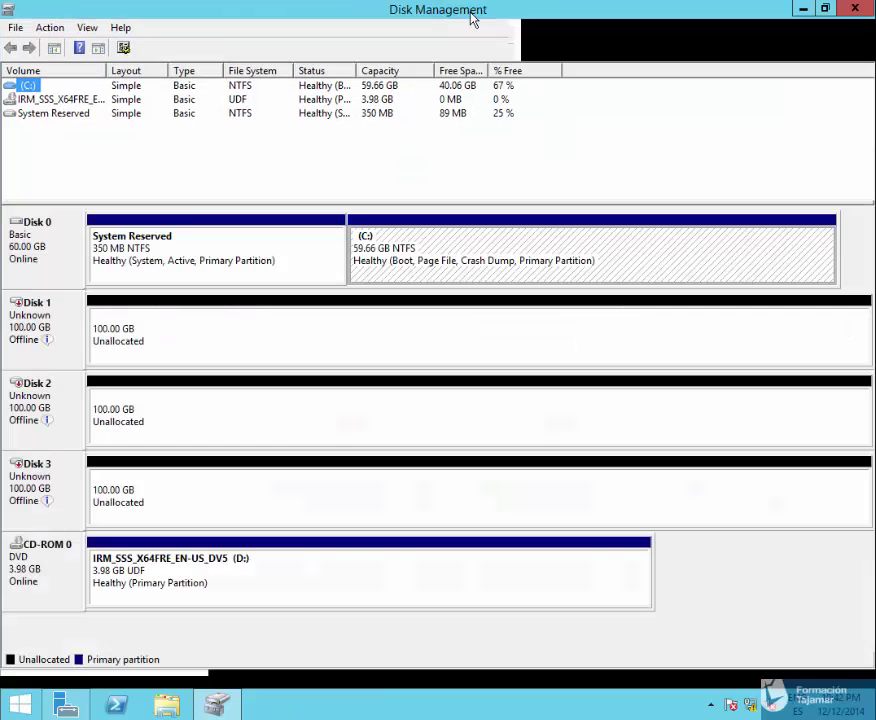
Bring Disk 1, Disk 2 and Disk 3 online
right_click(56, 342)
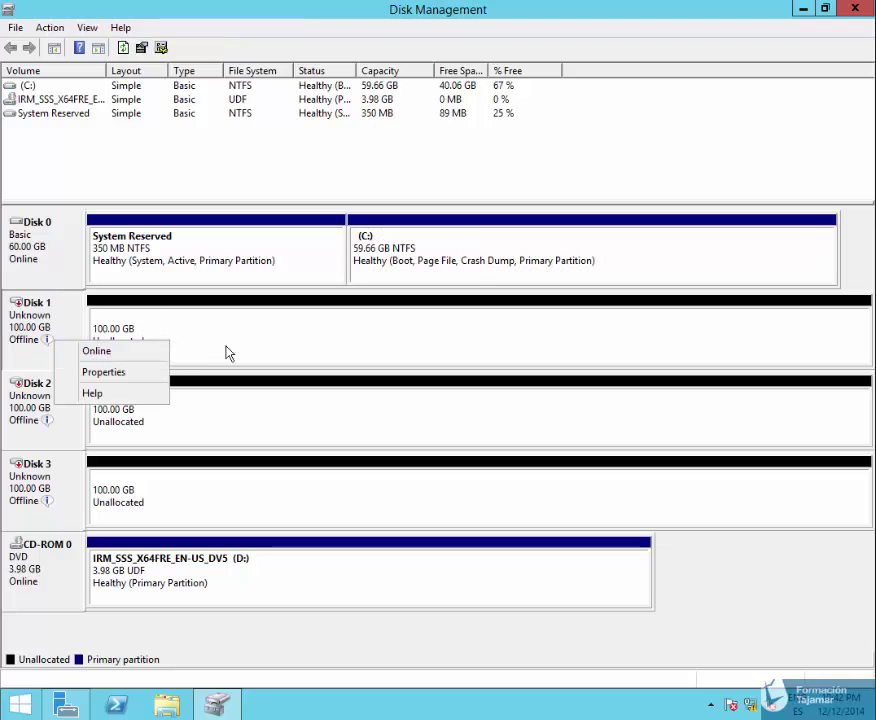
click(97, 352)
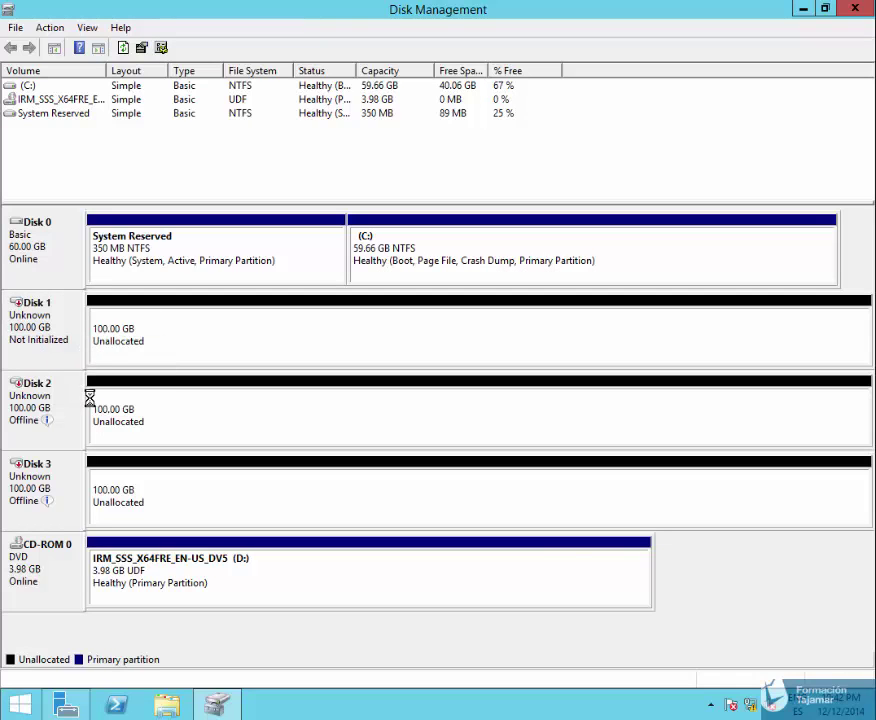
right_click(76, 406)
click(105, 416)
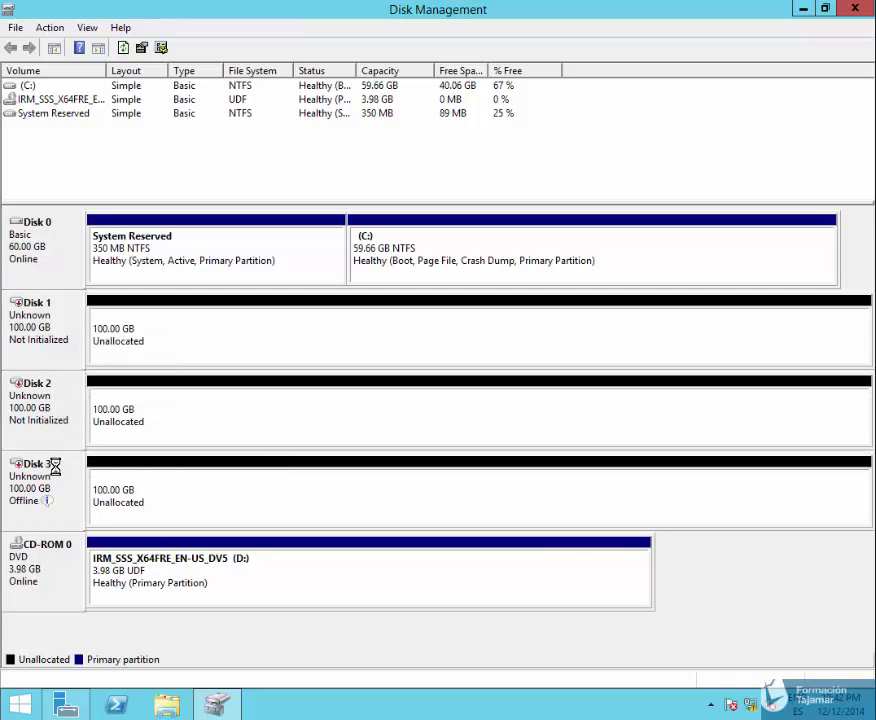
right_click(53, 471)
click(98, 484)
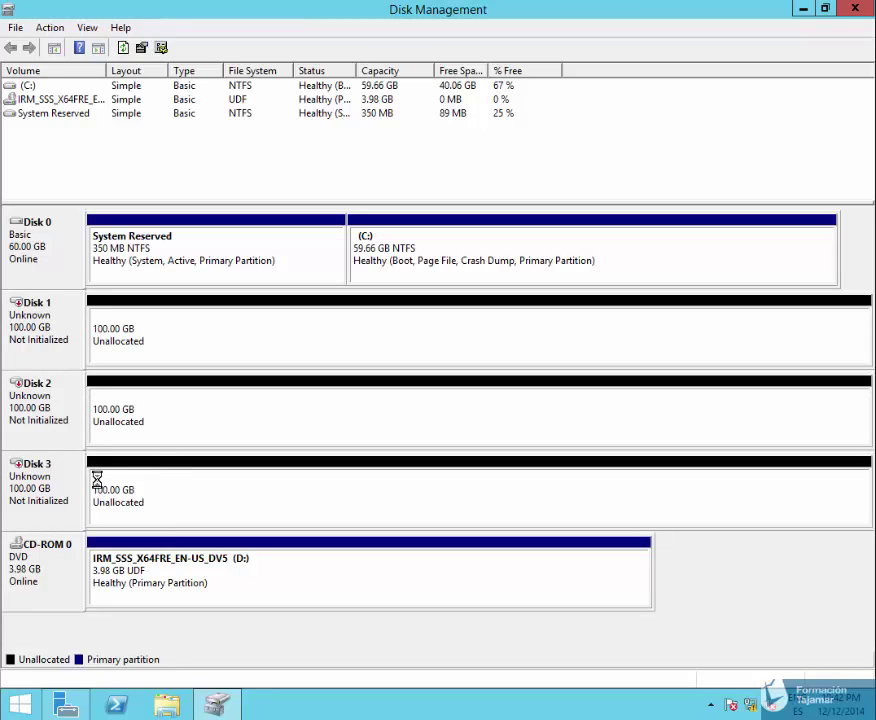
Initialize Disks 1, 2 and 3 with the MBR (Master Boot Record) partition style
right_click(44, 335)
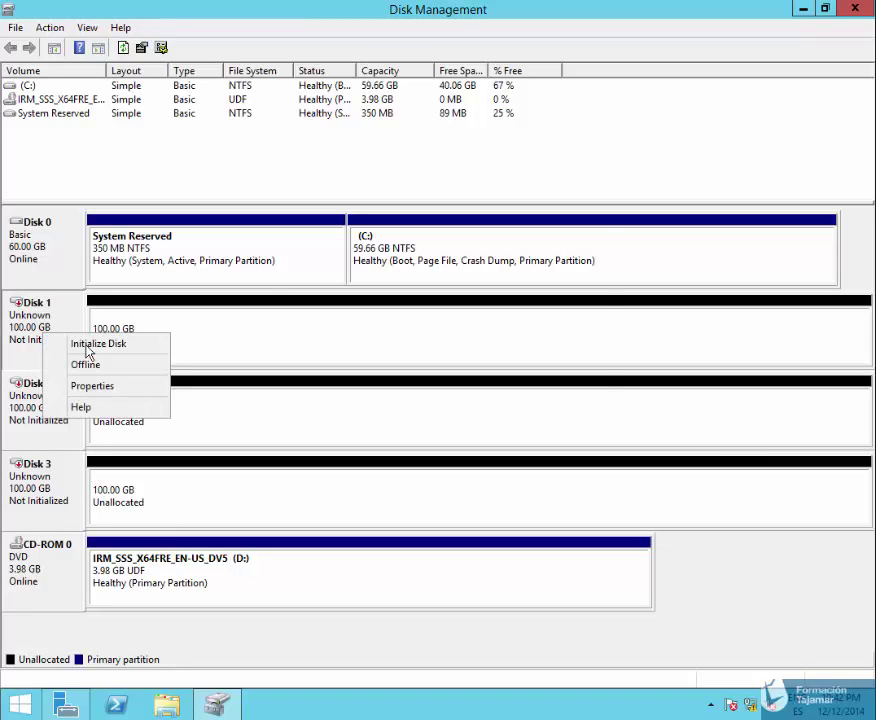
click(100, 344)
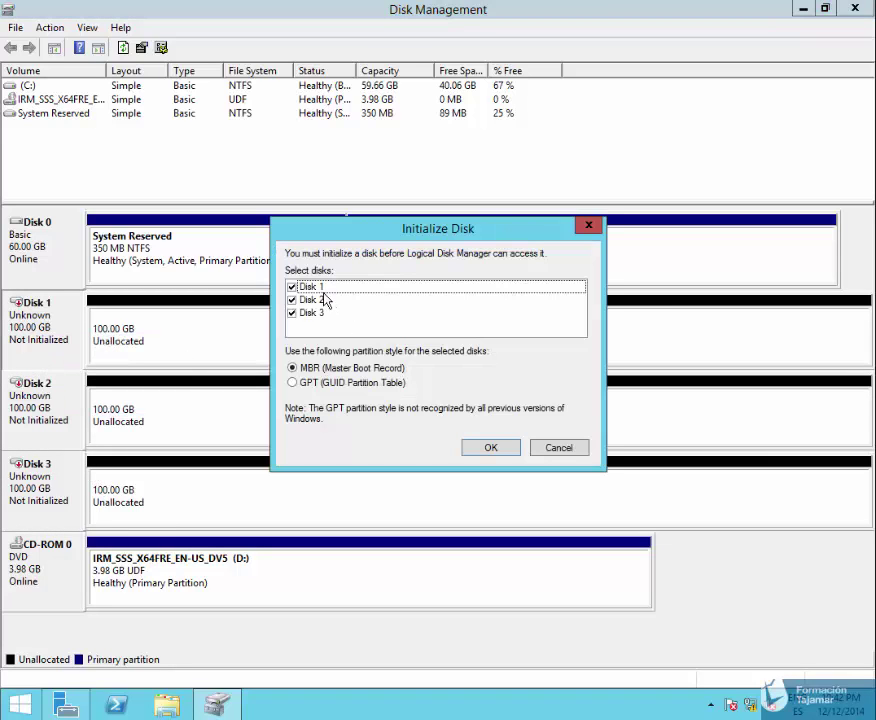
click(490, 448)
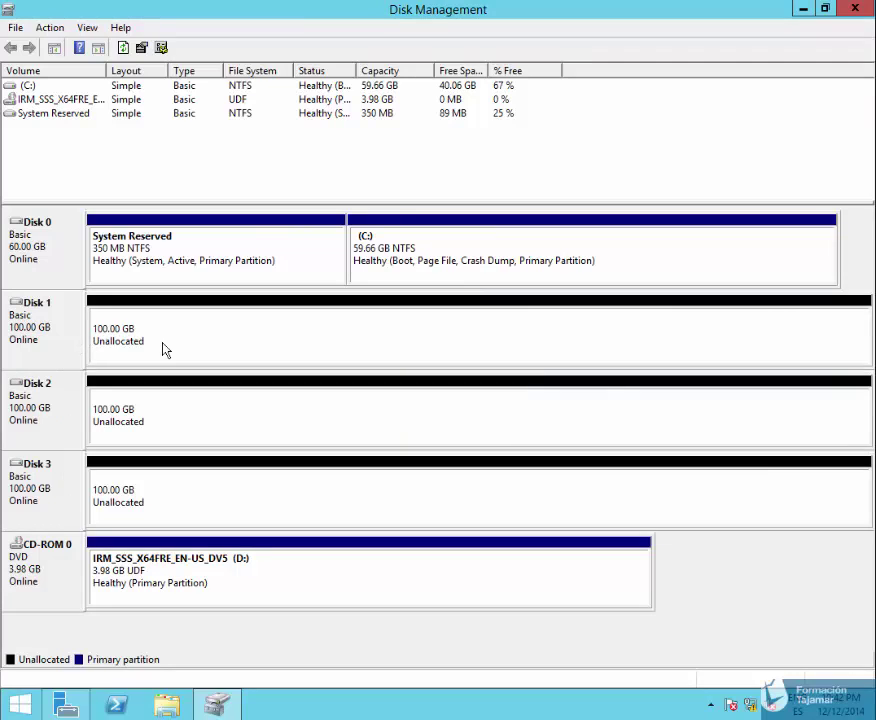
Convert Disks 1, 2 and 3 from basic to dynamic disks, leaving out Disk 0
right_click(63, 345)
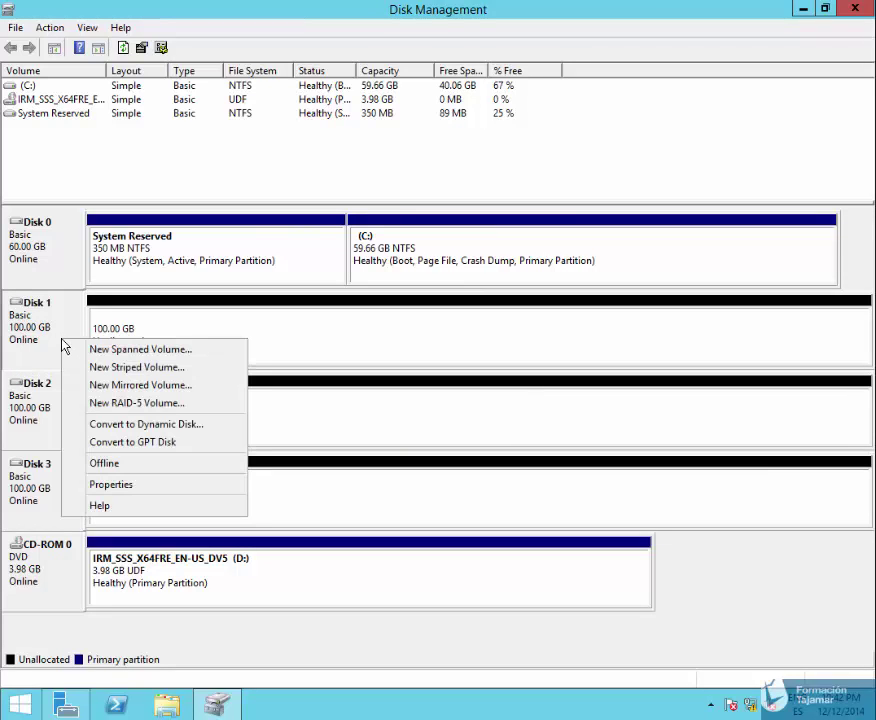
click(155, 424)
click(324, 344)
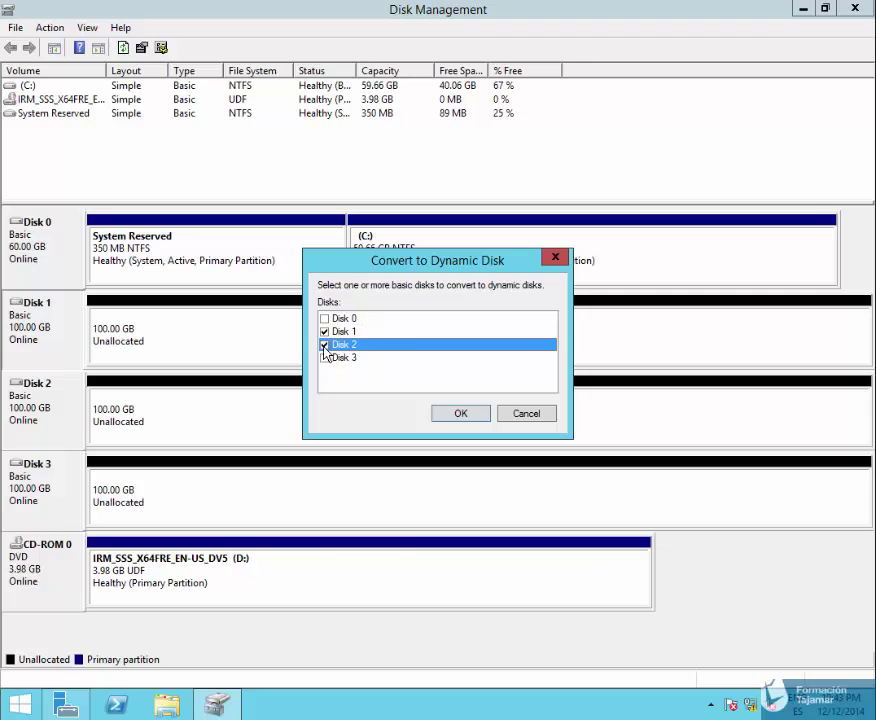
click(324, 357)
click(472, 415)
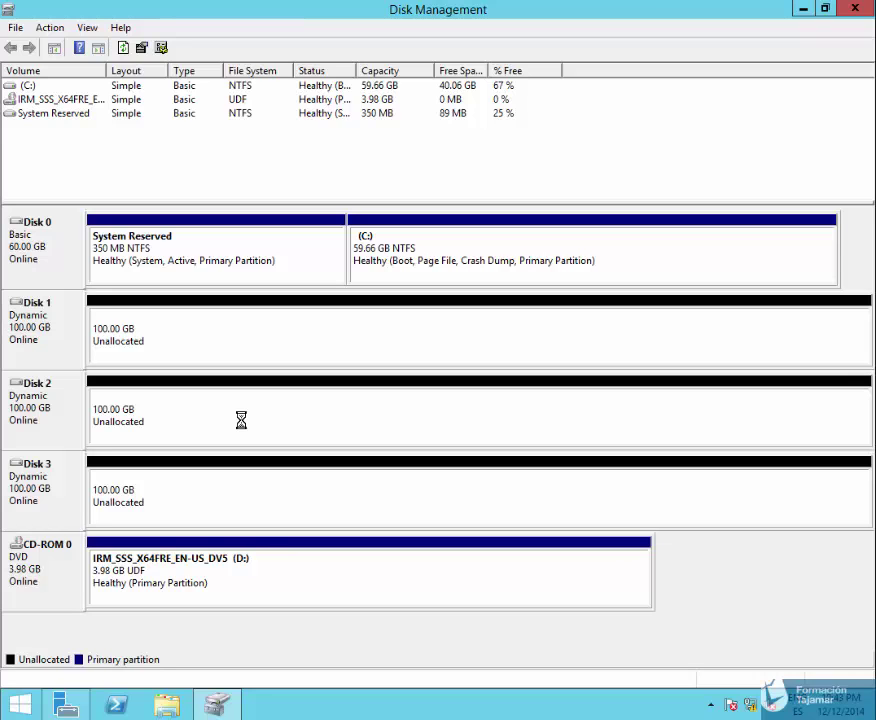
Start a new RAID-5 volume on Disk 1 and add Disks 2 and 3 with 102397 MB per disk
right_click(255, 351)
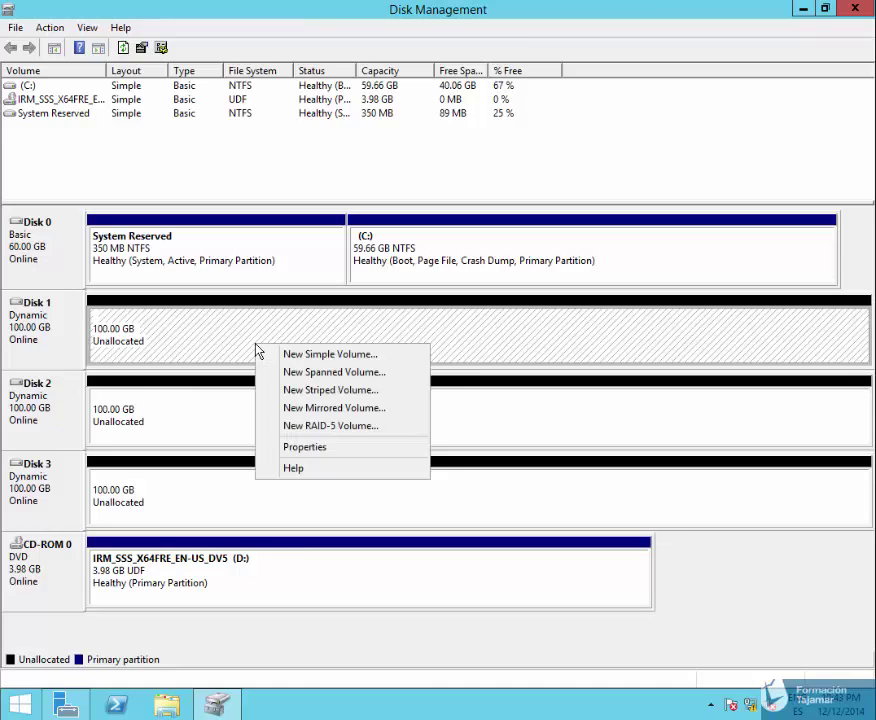
click(329, 430)
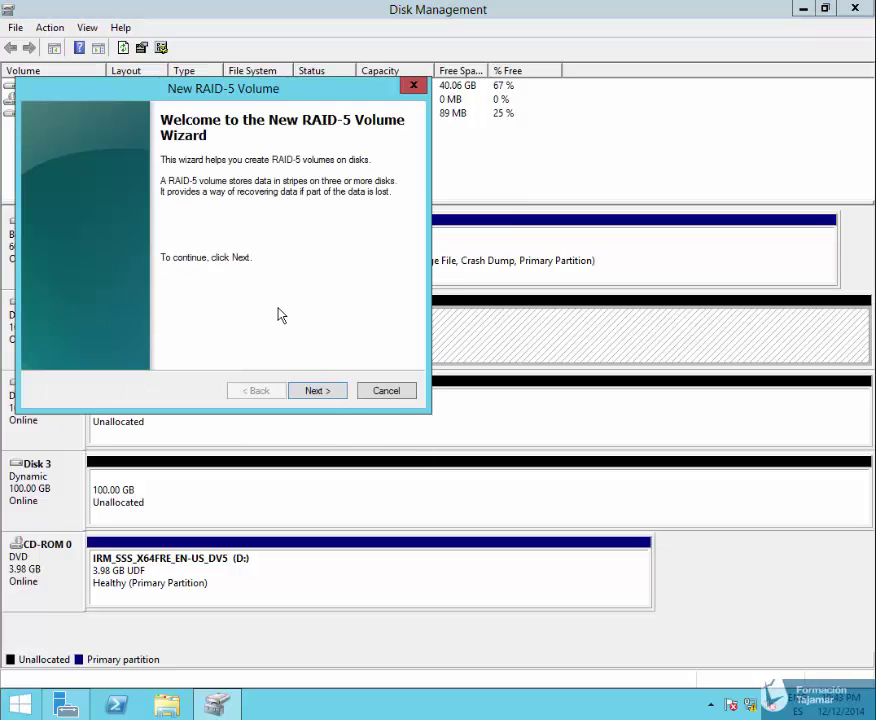
click(331, 390)
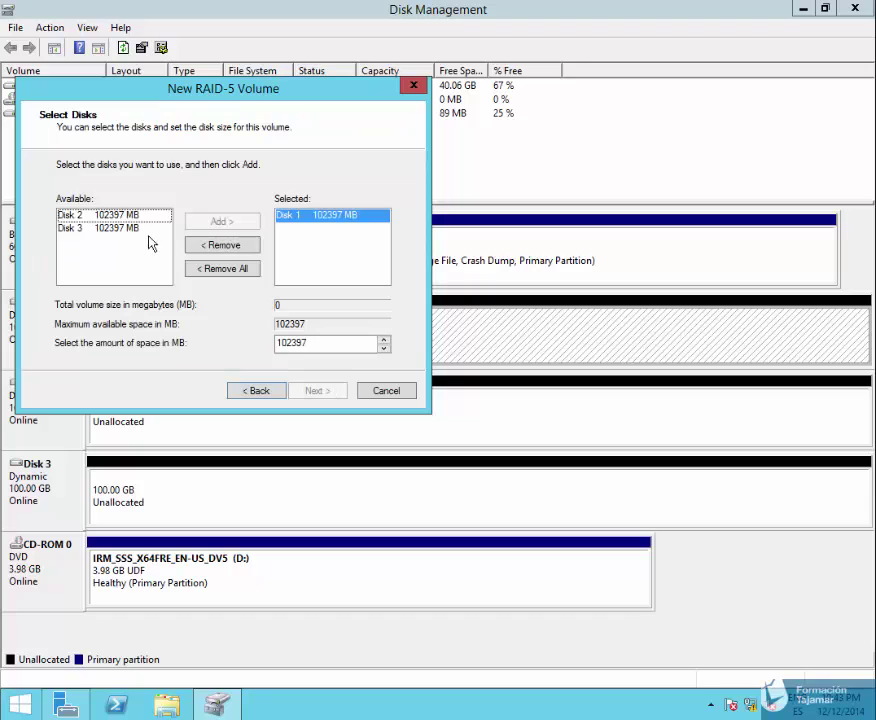
click(140, 215)
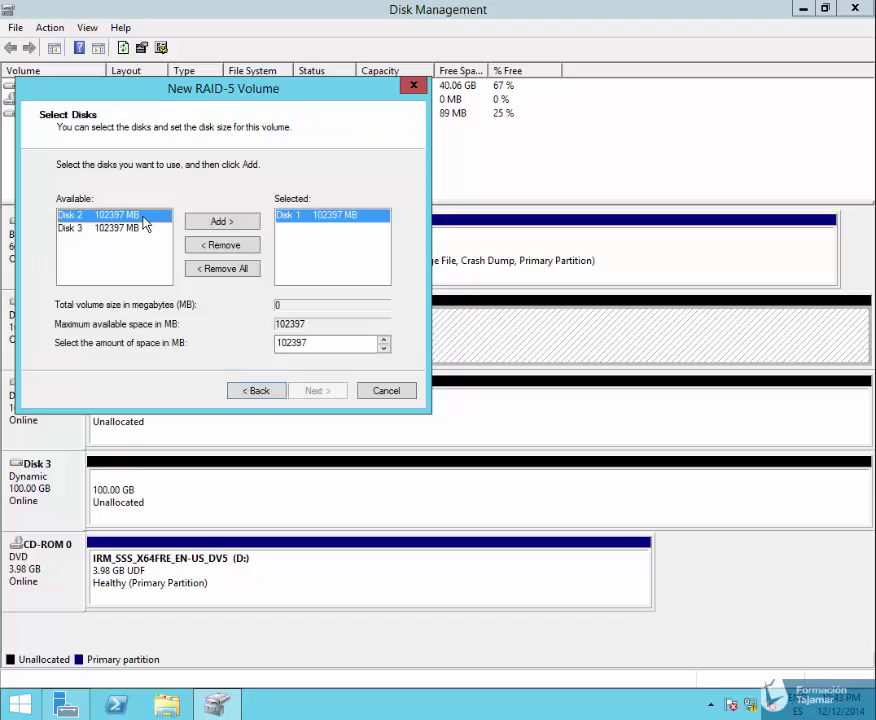
click(245, 222)
click(245, 225)
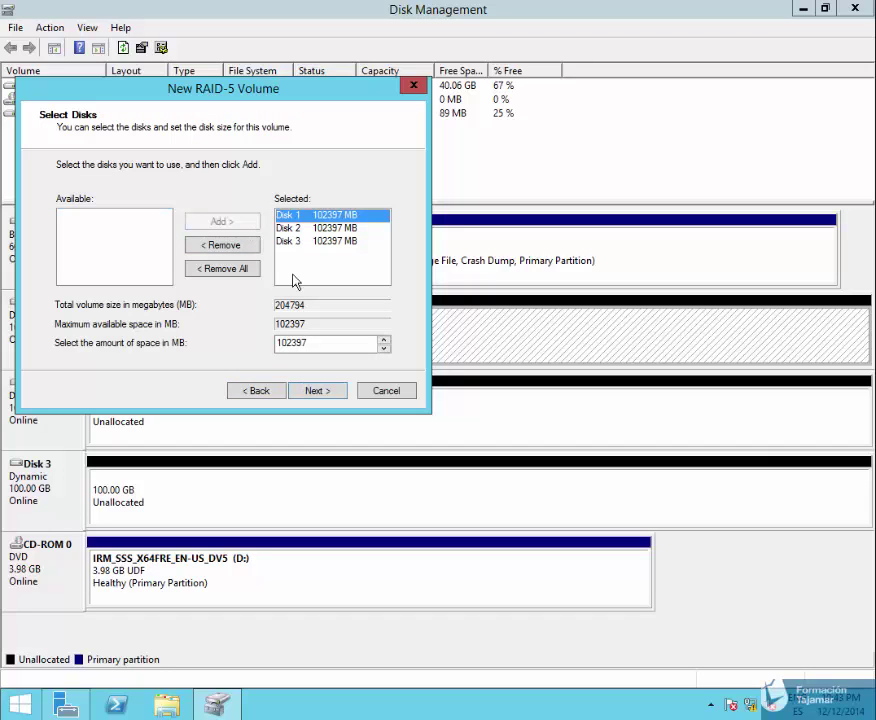
click(318, 391)
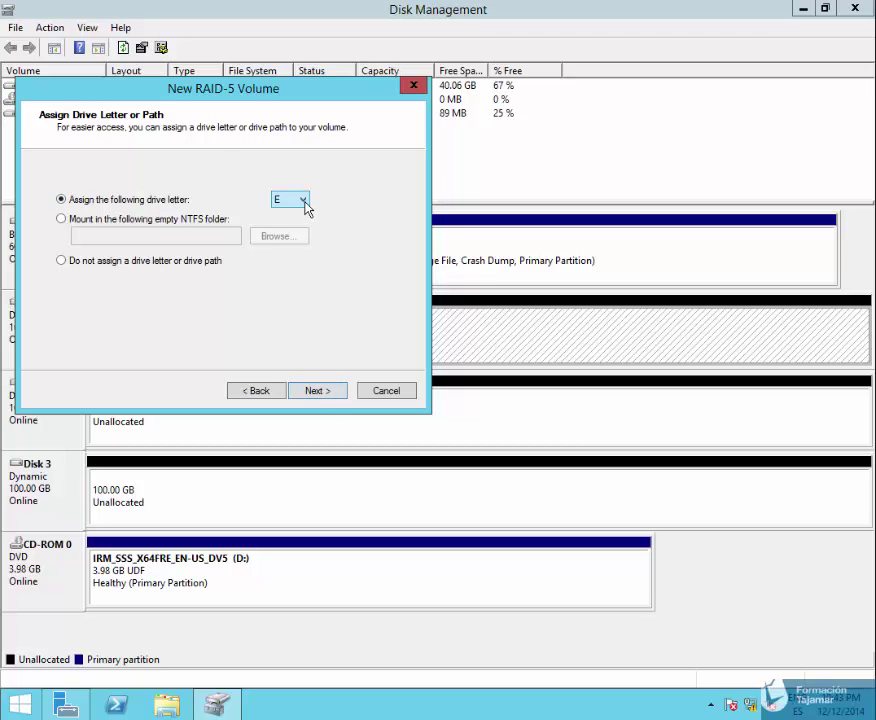
Assign drive letter E to the RAID-5 volume, quick format it with ReFS and create it
click(322, 399)
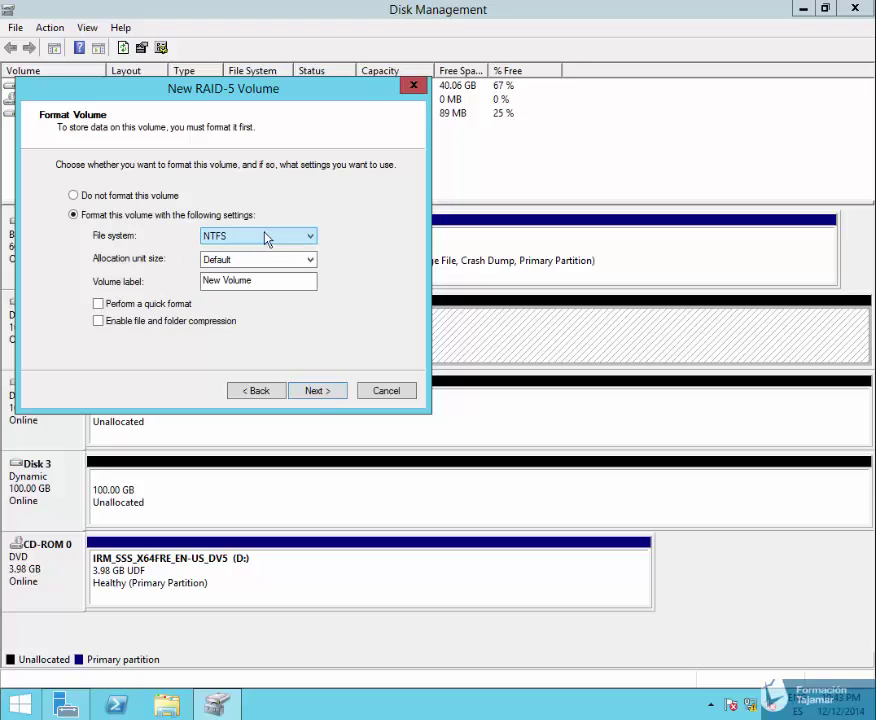
click(306, 236)
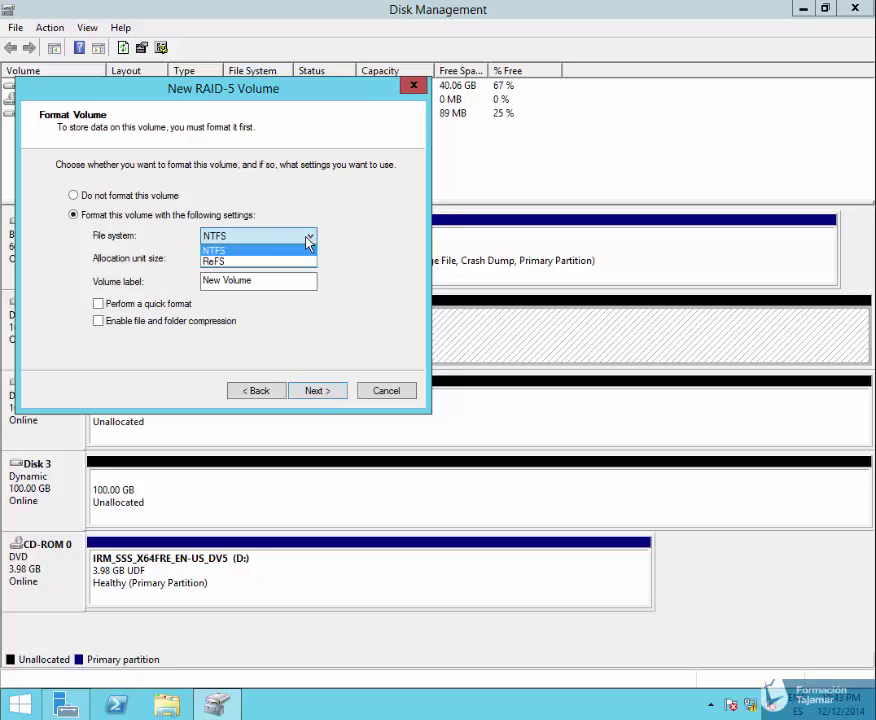
click(257, 264)
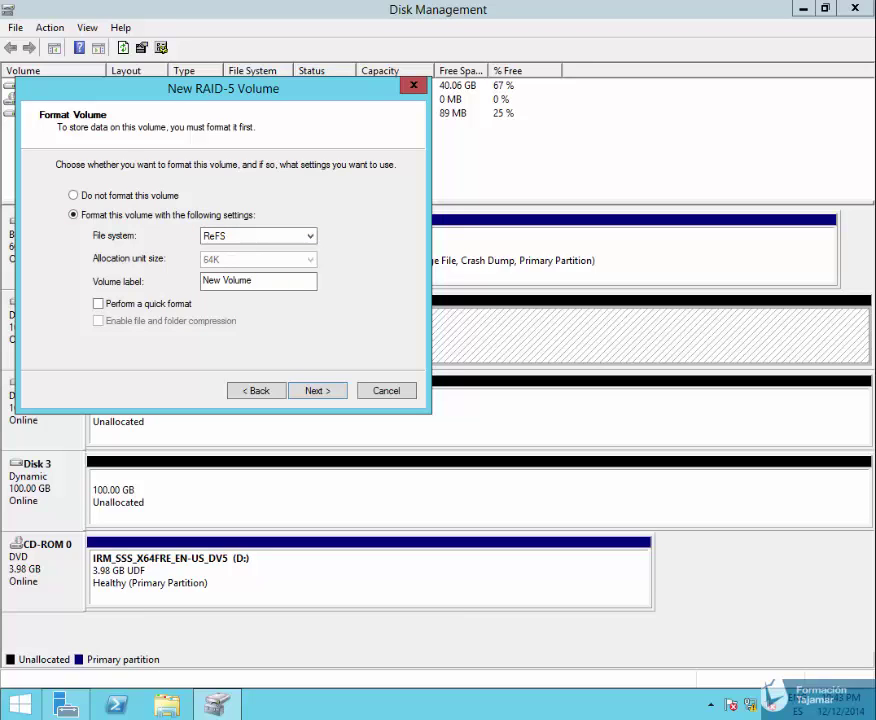
click(260, 281)
click(127, 311)
click(333, 394)
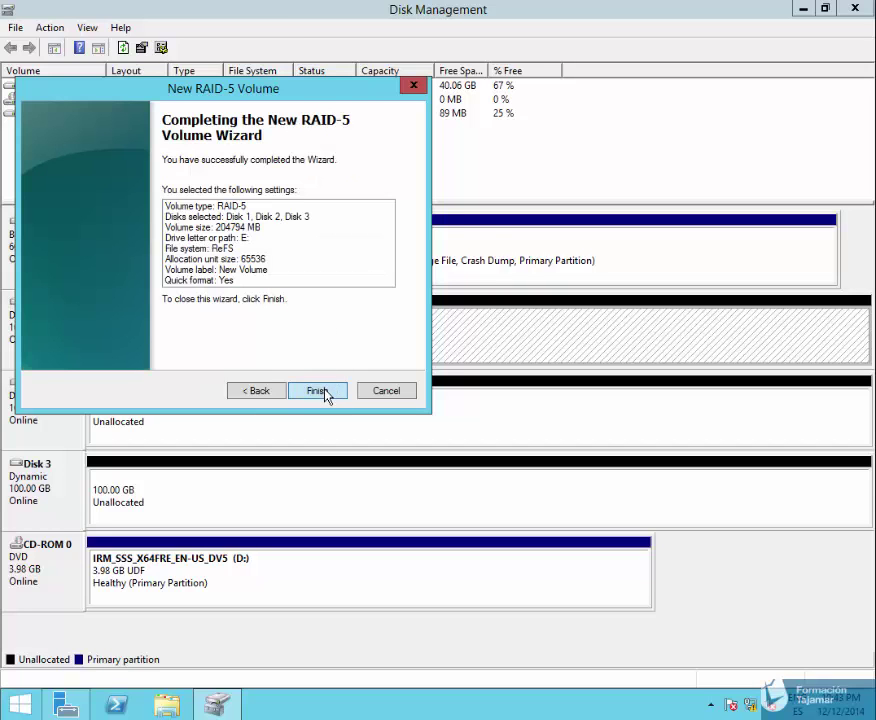
click(325, 390)
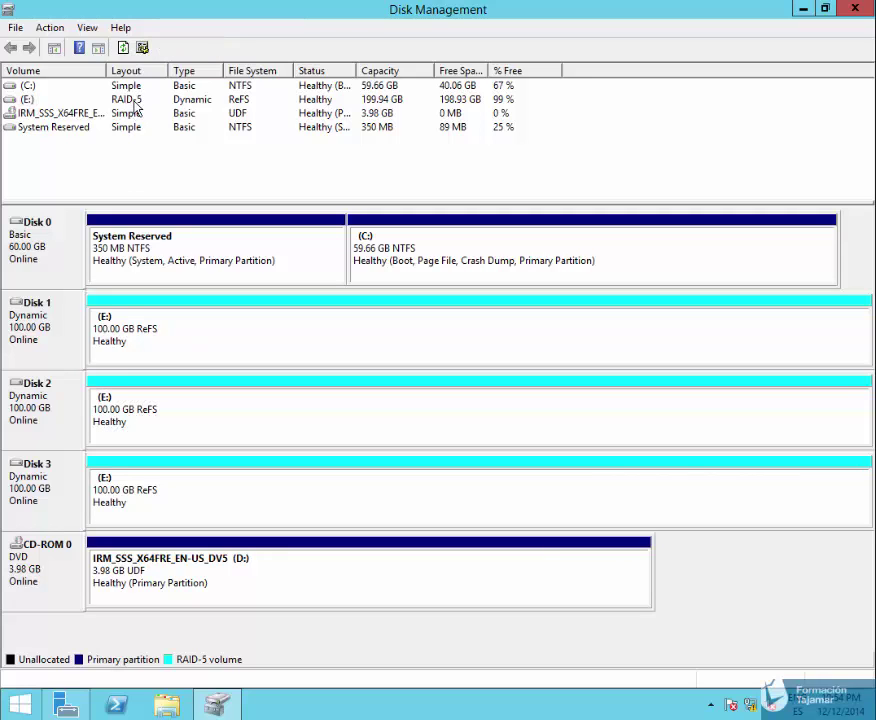
Close Disk Management and start adding roles in Server Manager as a role-based or feature-based installation on server LON-SRV2
click(153, 158)
click(853, 10)
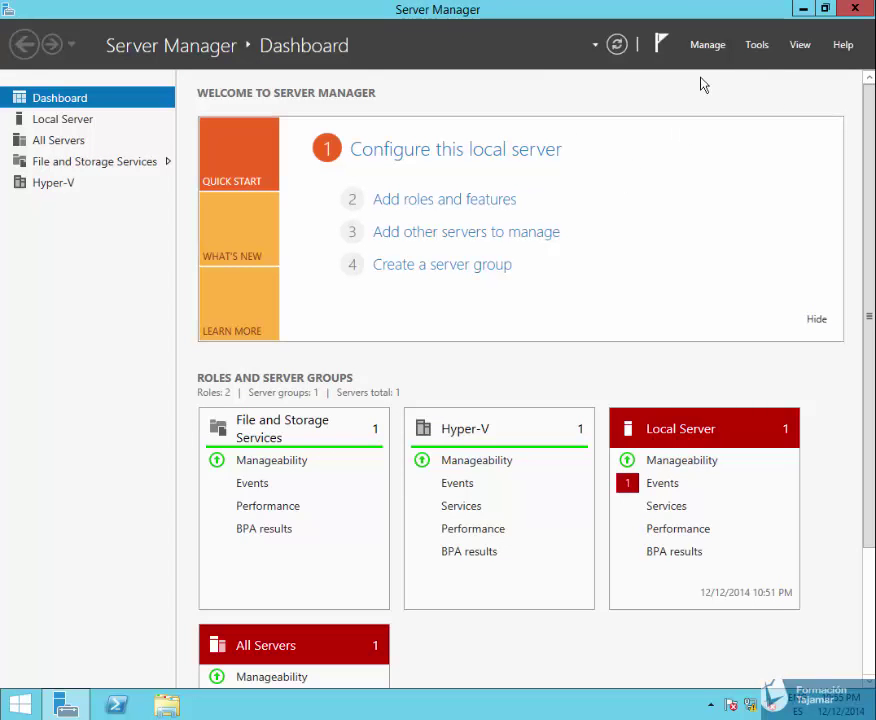
click(411, 207)
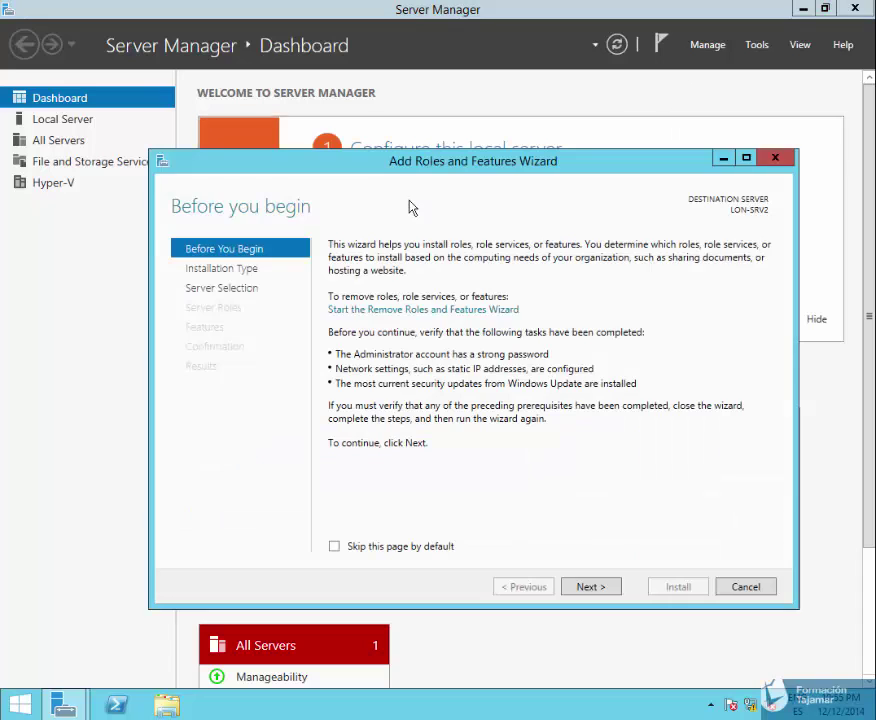
drag(528, 183, 514, 145)
click(585, 551)
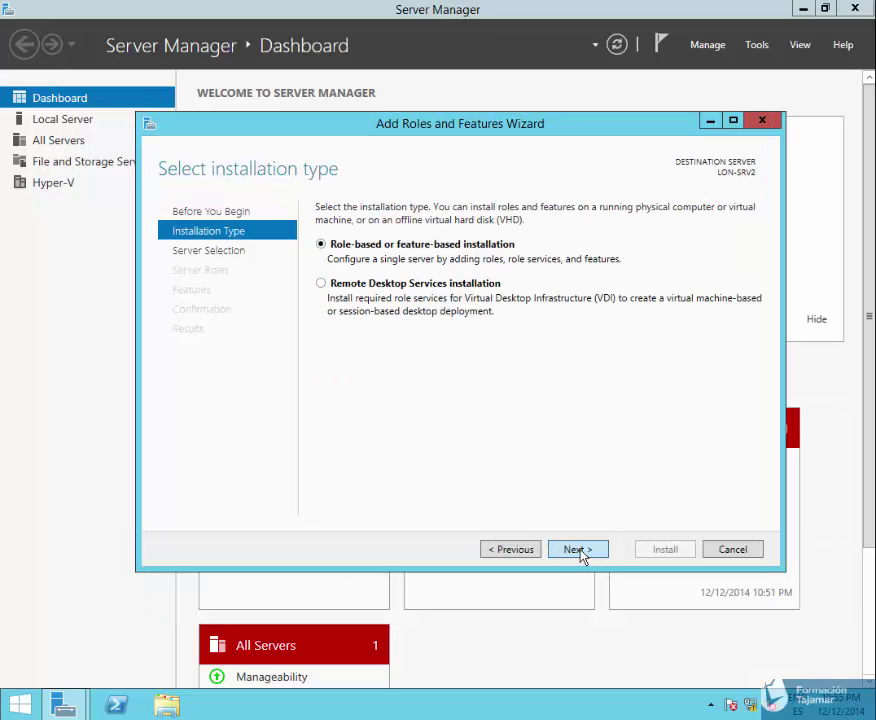
click(579, 551)
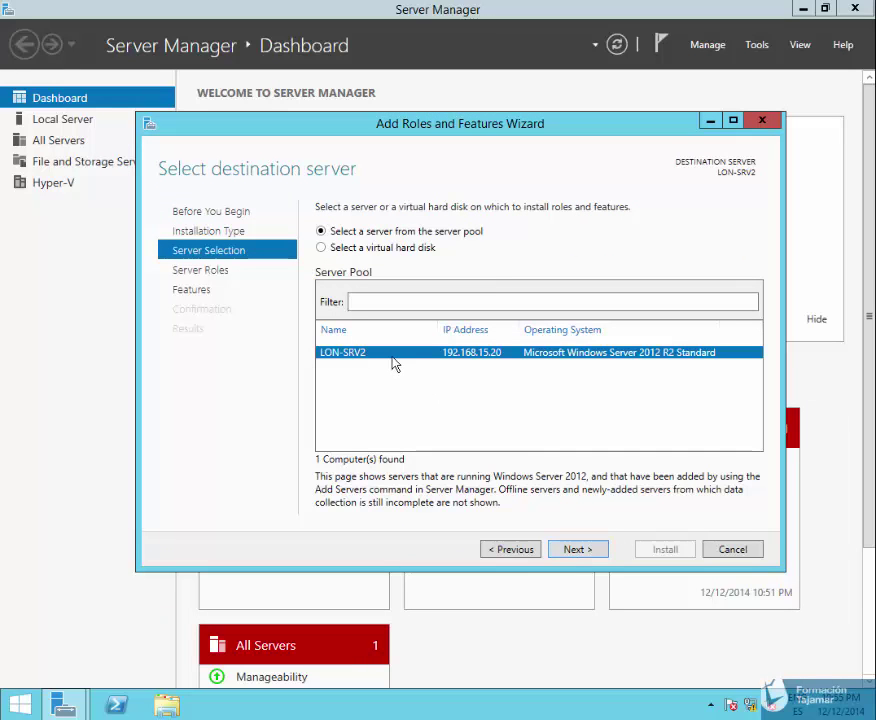
click(577, 551)
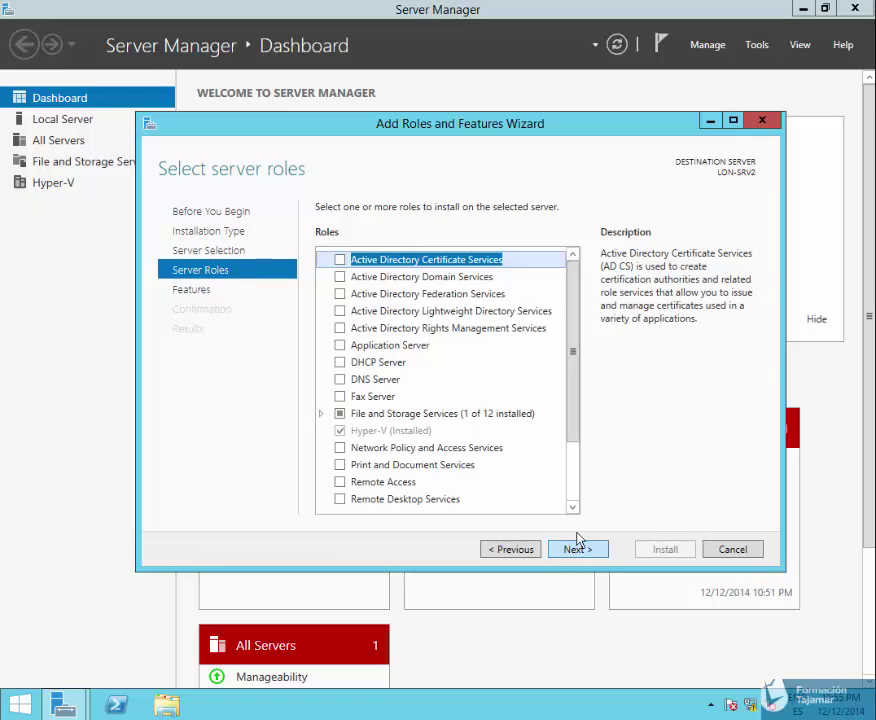
Select the iSCSI Target Server role service under File and iSCSI Services, including its required features and management tools
drag(575, 366, 563, 413)
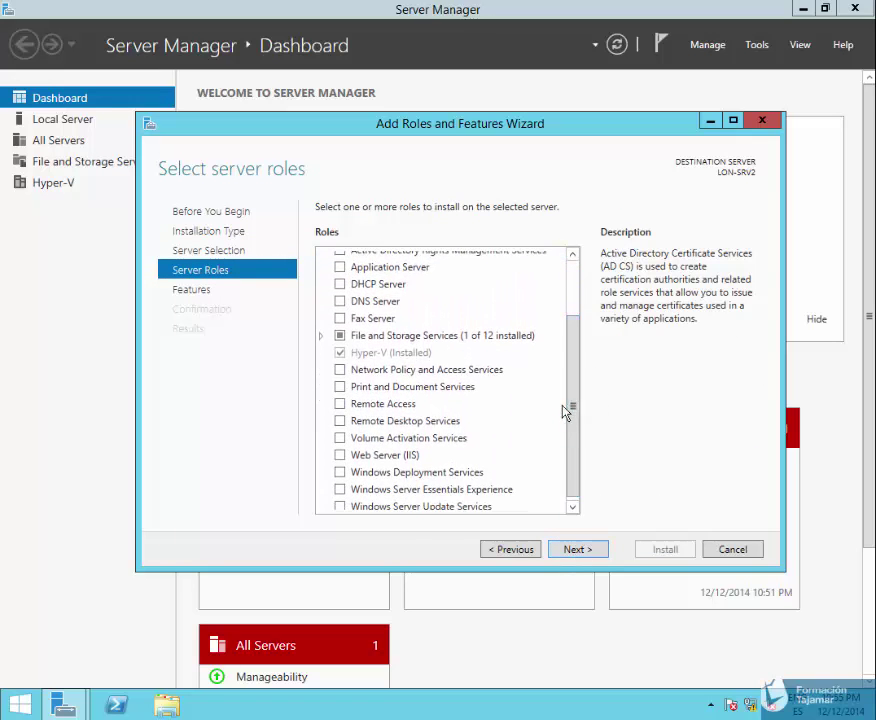
click(321, 336)
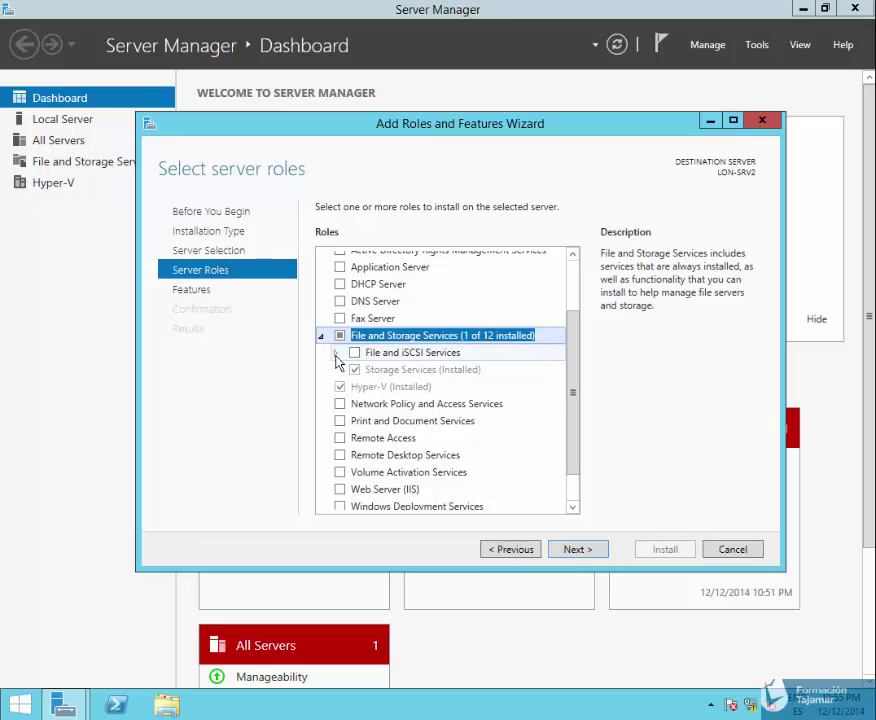
click(337, 353)
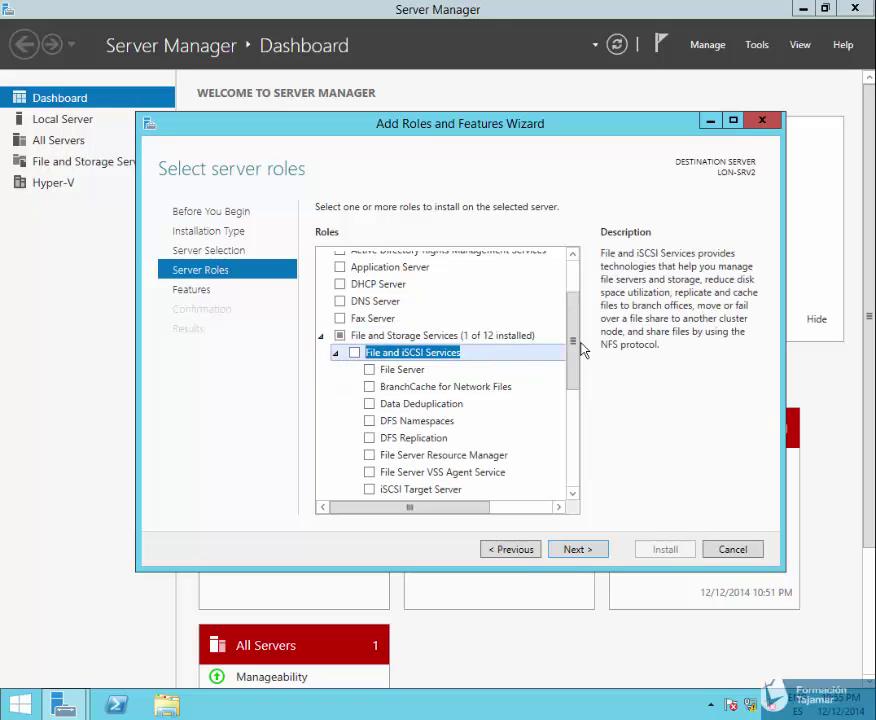
drag(573, 340, 581, 385)
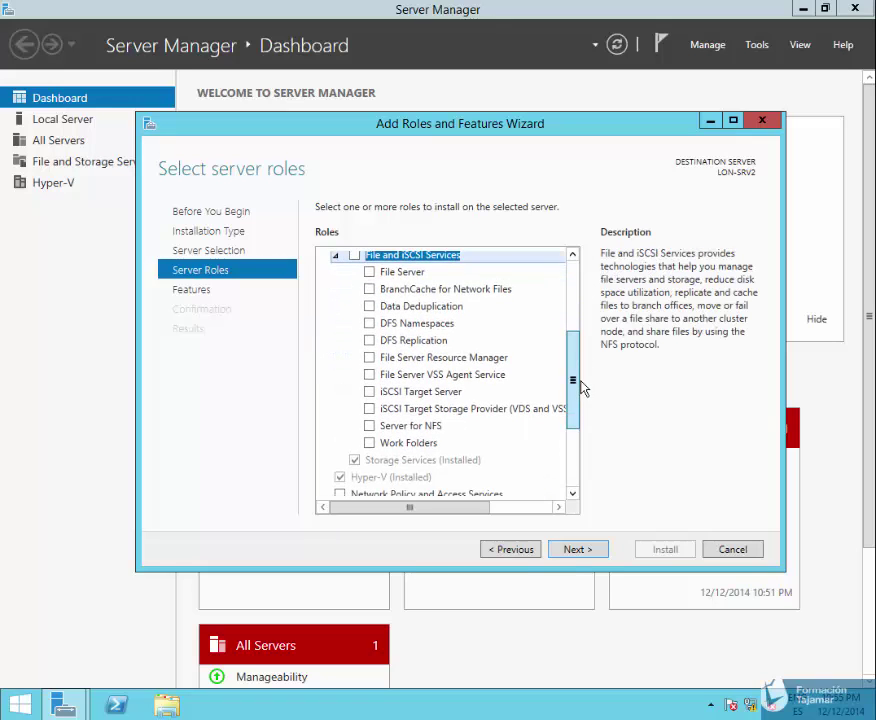
click(370, 393)
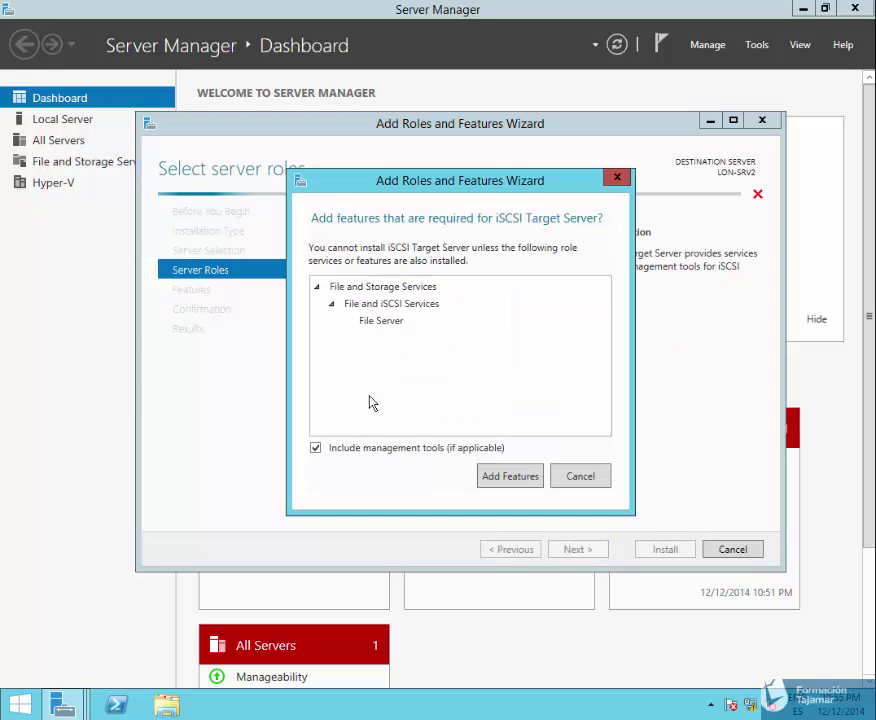
click(511, 477)
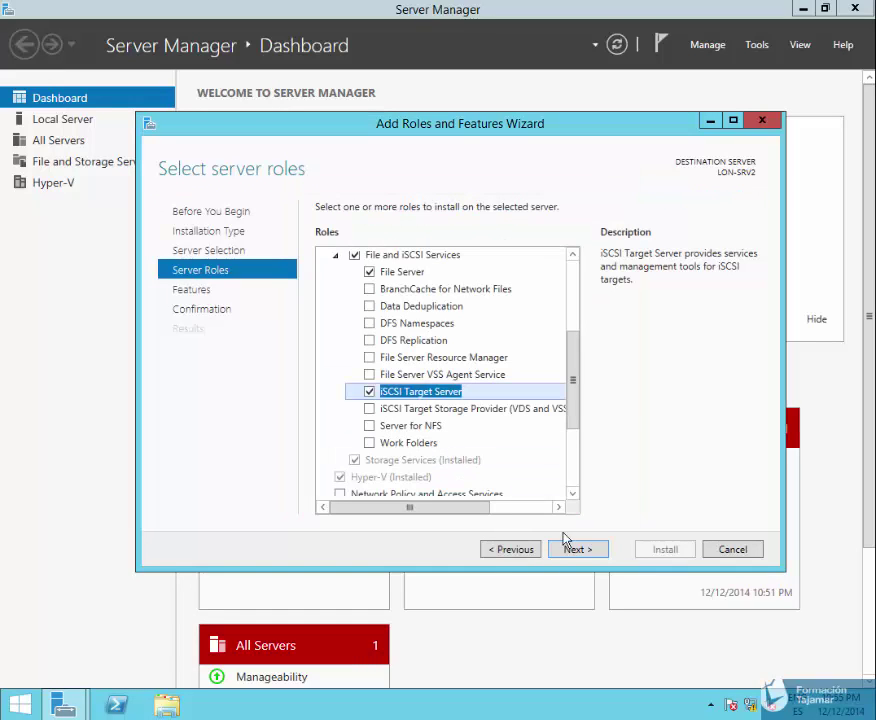
Install the iSCSI Target Server role service on LON-SRV2 without extra features or automatic restart, and close the wizard once installation completes
click(584, 551)
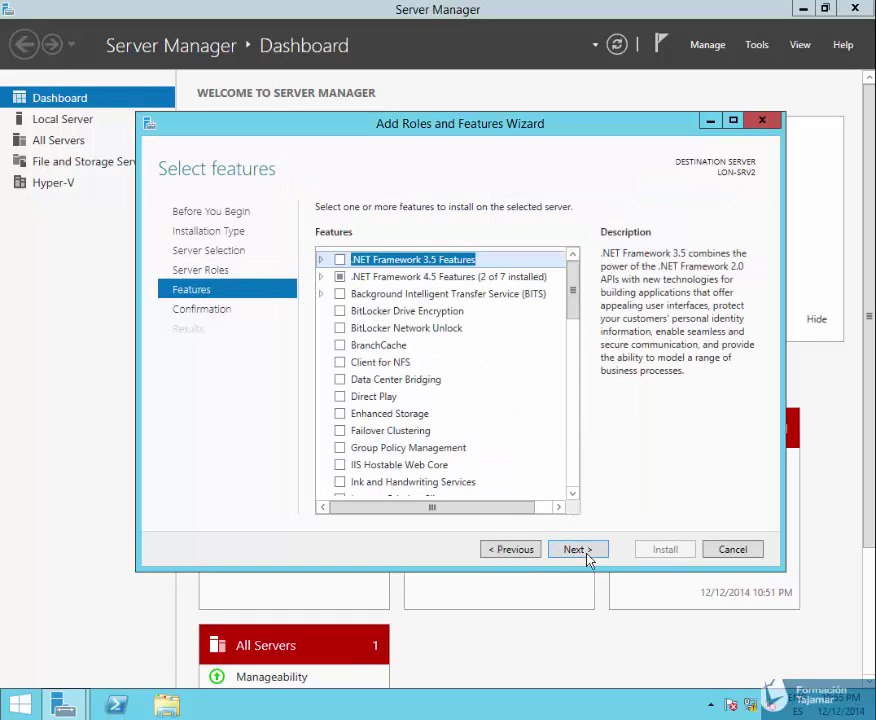
click(588, 553)
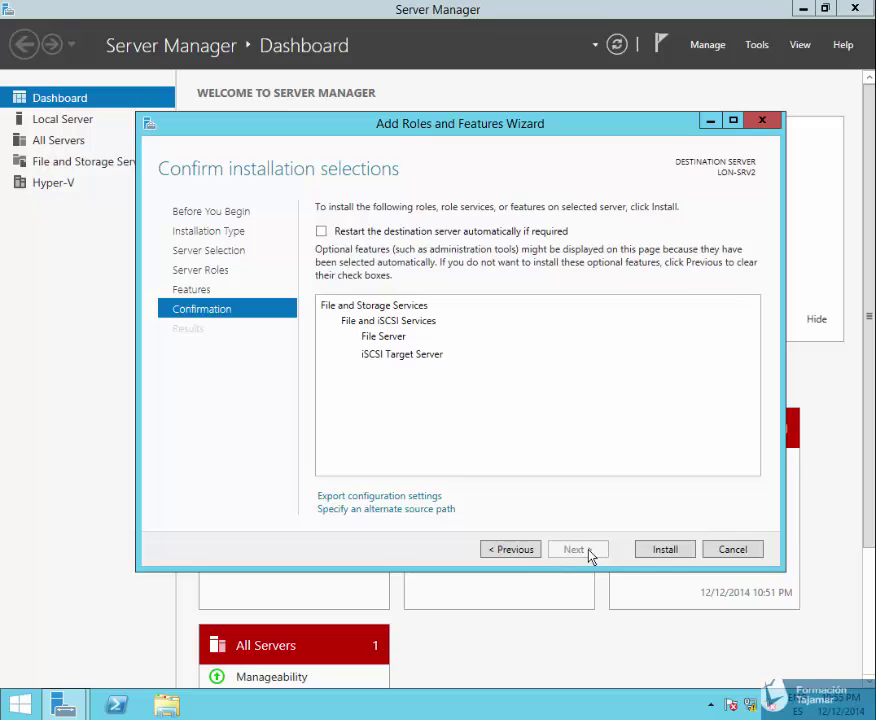
click(670, 557)
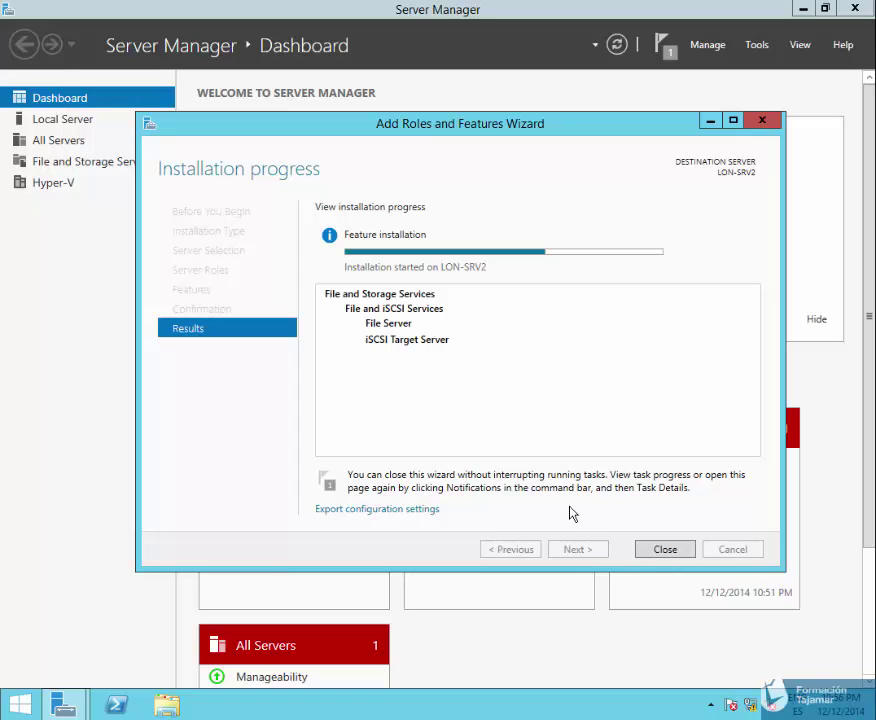
drag(470, 131, 447, 122)
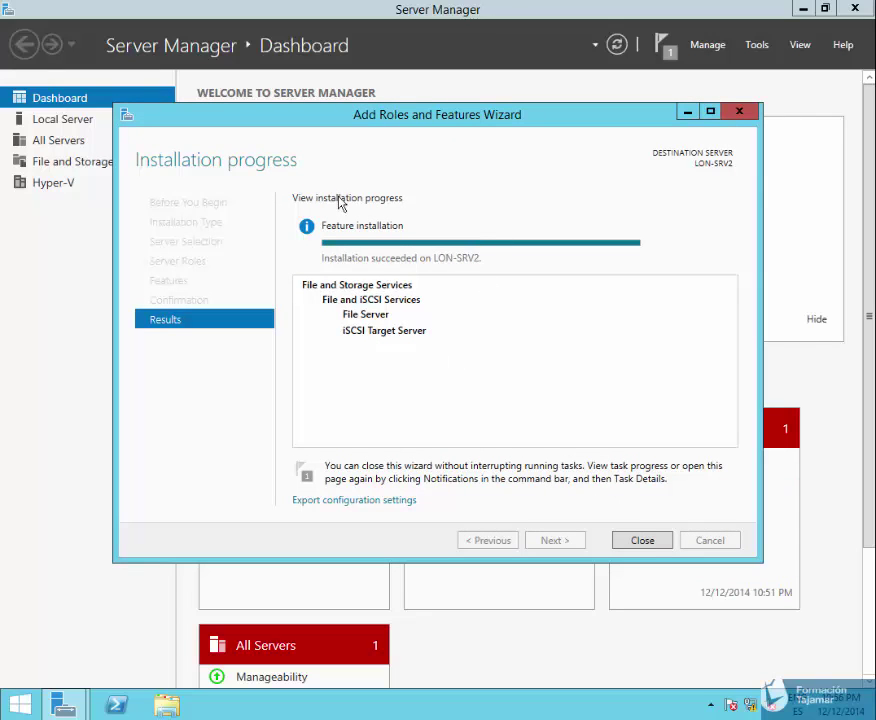
click(657, 542)
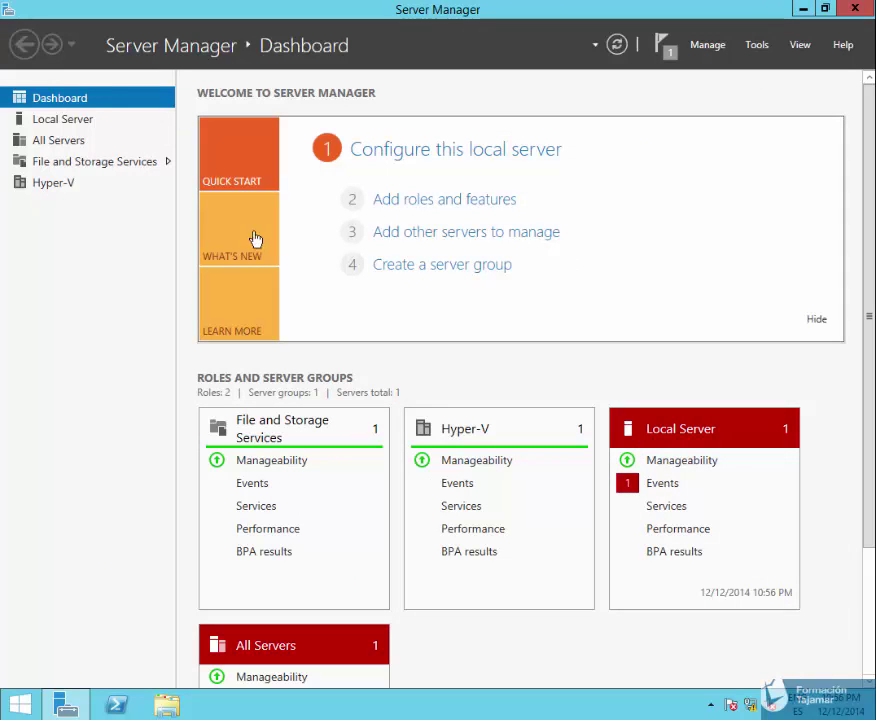
Open the File and Storage Services management page
click(62, 163)
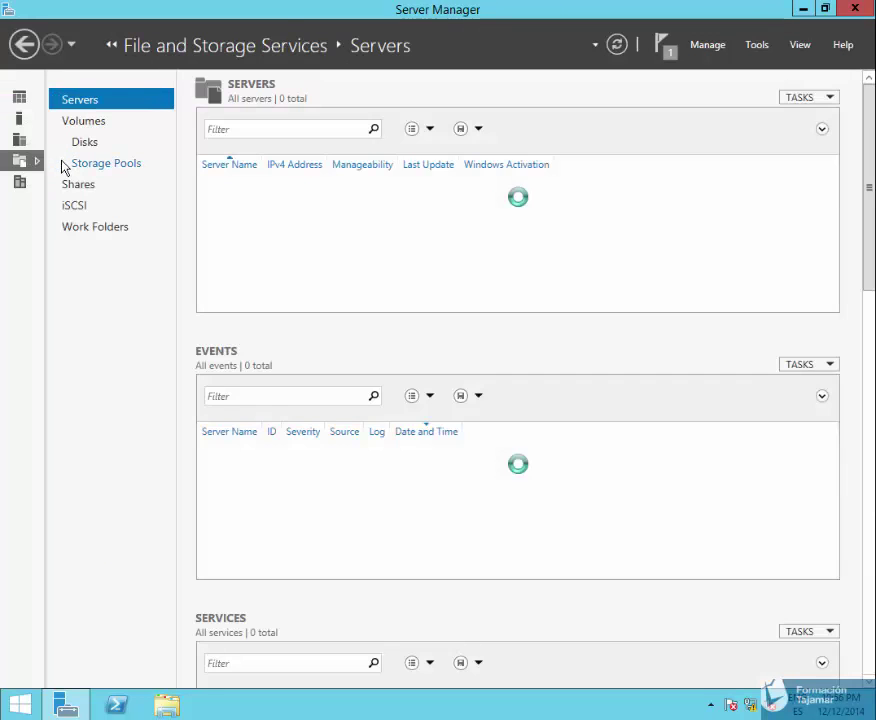